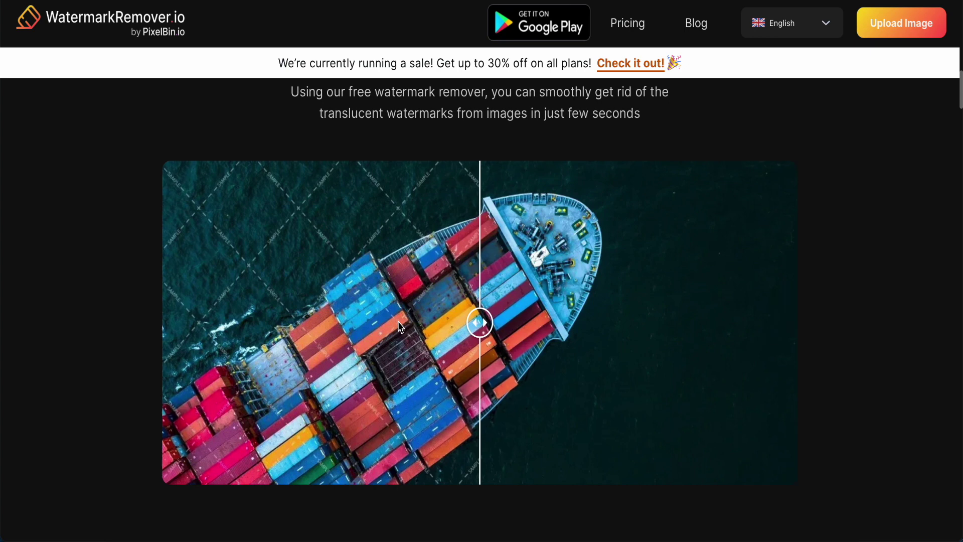
Slide the before/after divider across the container-ship sample, then scroll back up to the Upload Image box
left_click_drag(478, 331, 235, 337)
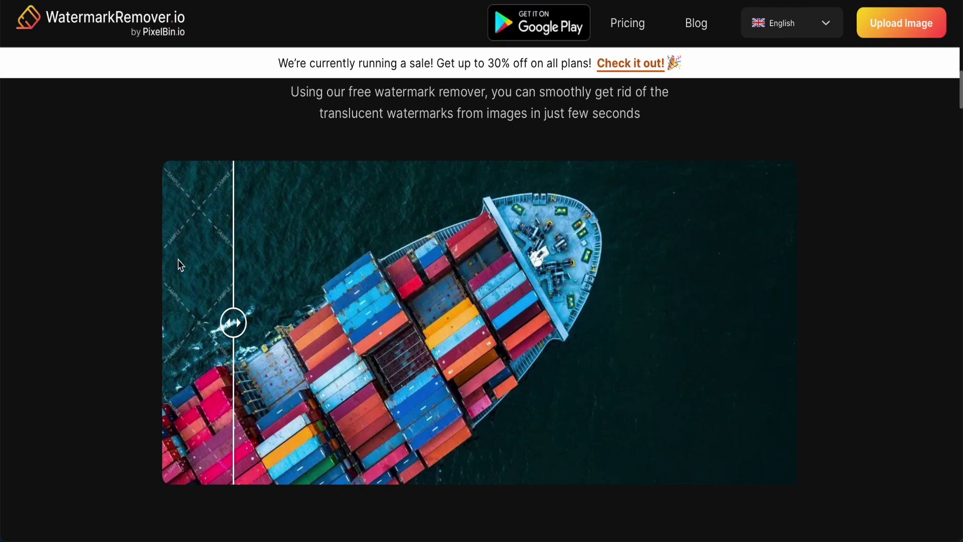
scroll(181, 264, "up", 15)
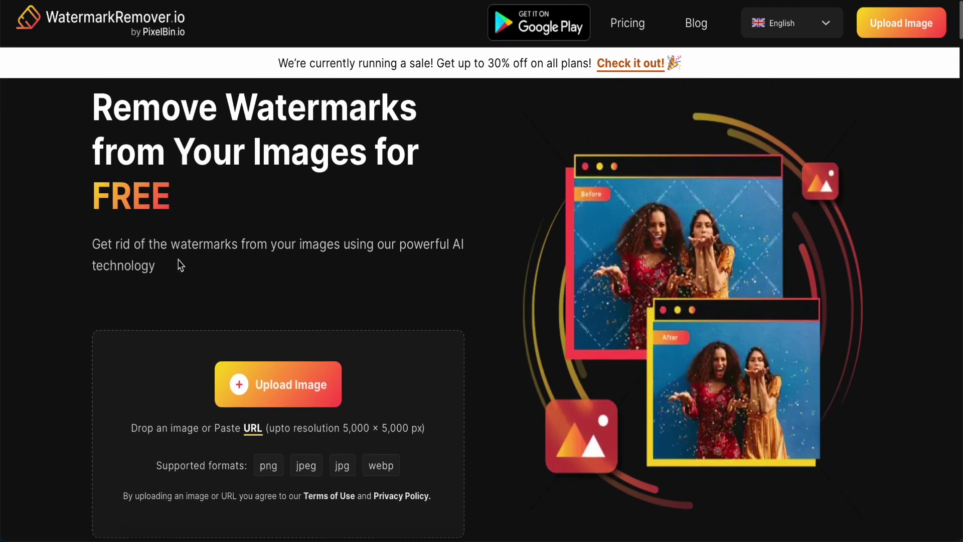
scroll(181, 264, "up", 2)
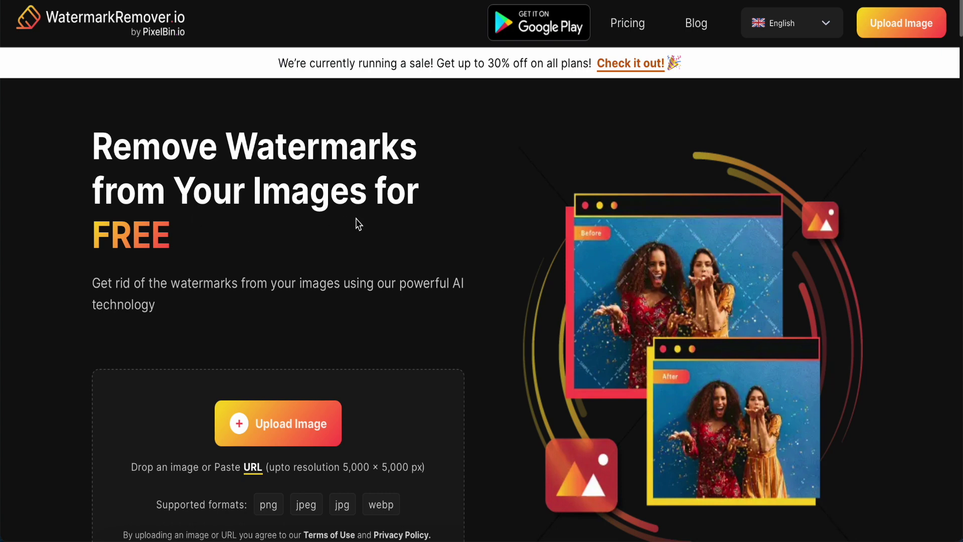
scroll(327, 257, "down", 2)
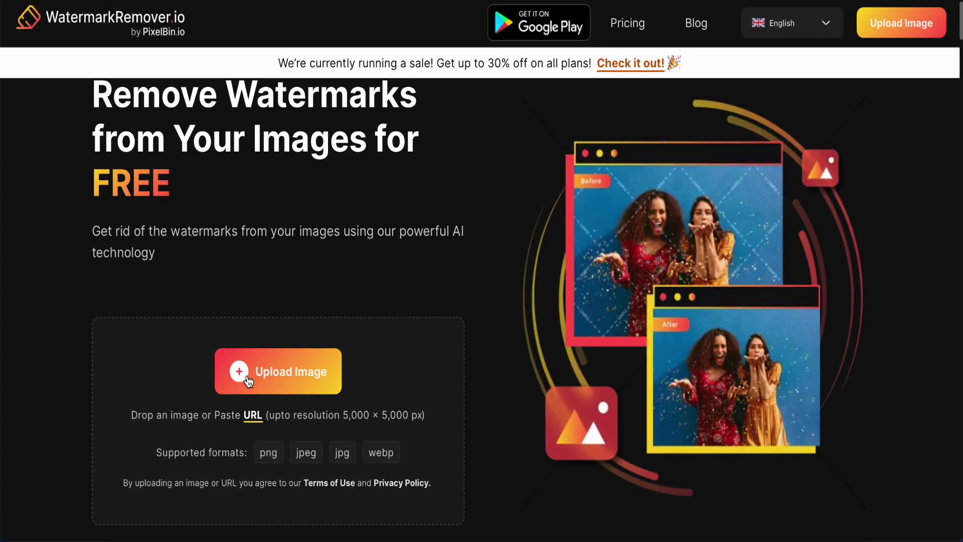
Pick the drink-cans screenshot inside the TEXT123 folder and upload it
left_click(250, 380)
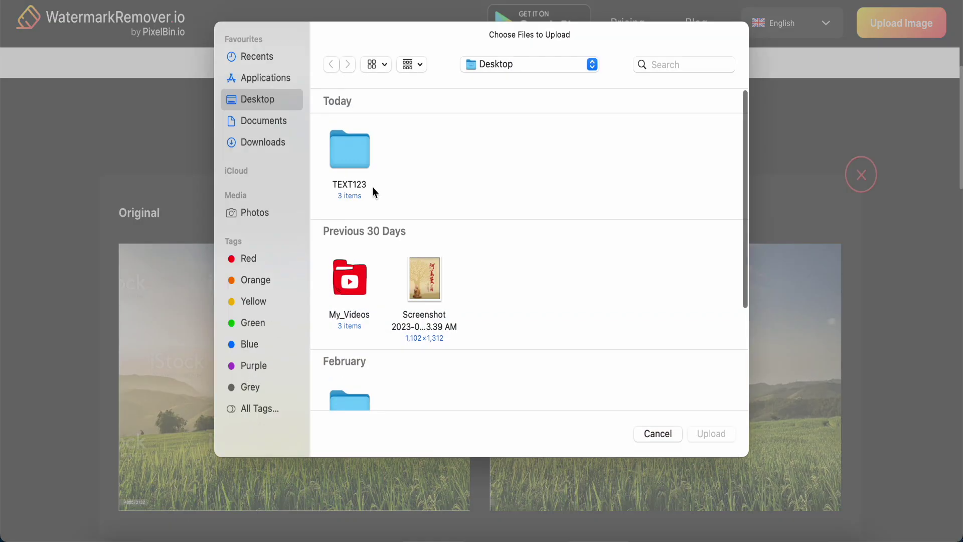
double_click(350, 152)
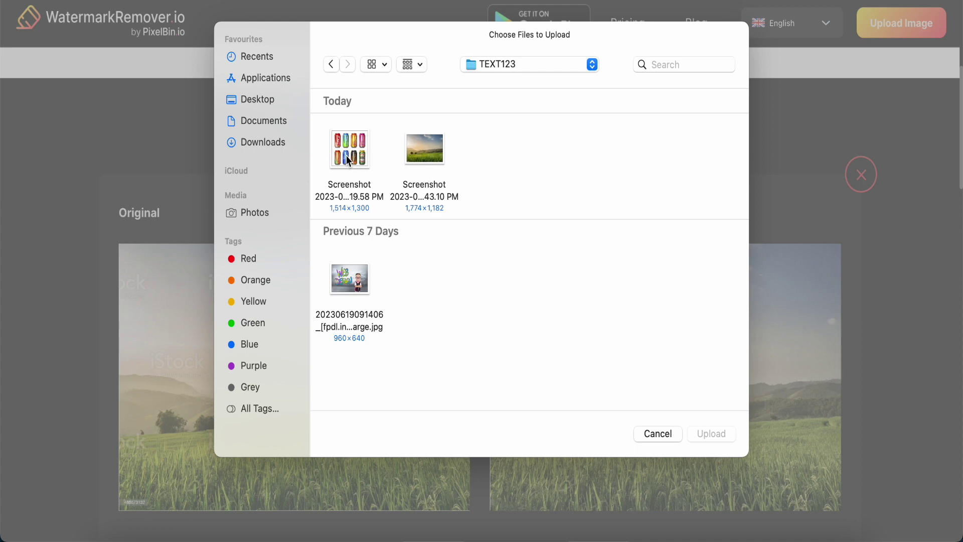
left_click(349, 161)
left_click(709, 434)
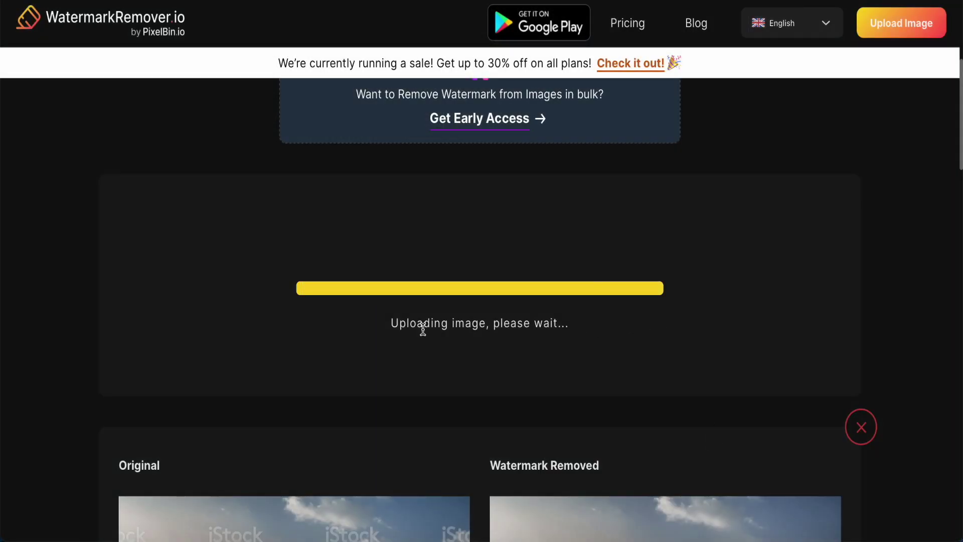
Review the drink-cans Original and Watermark Removed results down to the Download Image button
scroll(359, 329, "down", 1)
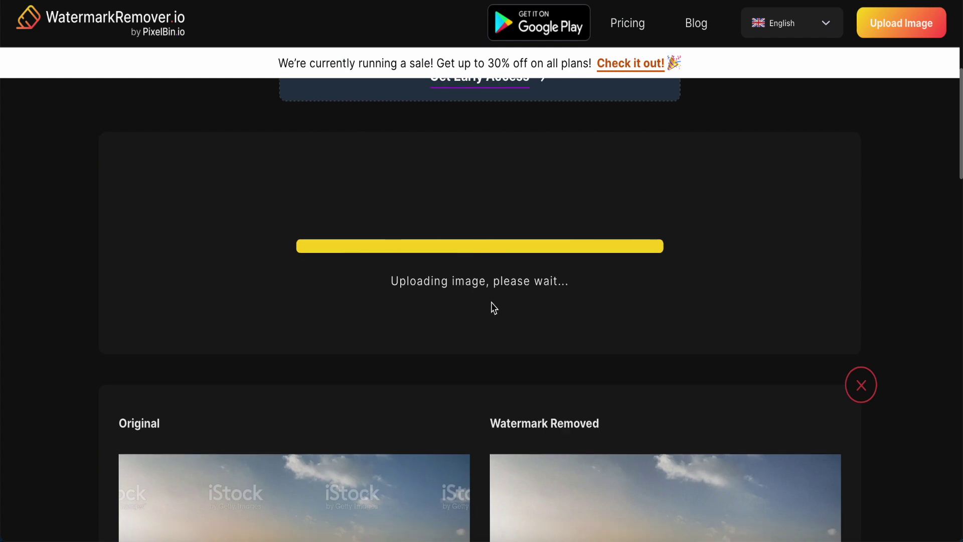
scroll(506, 311, "up", 1)
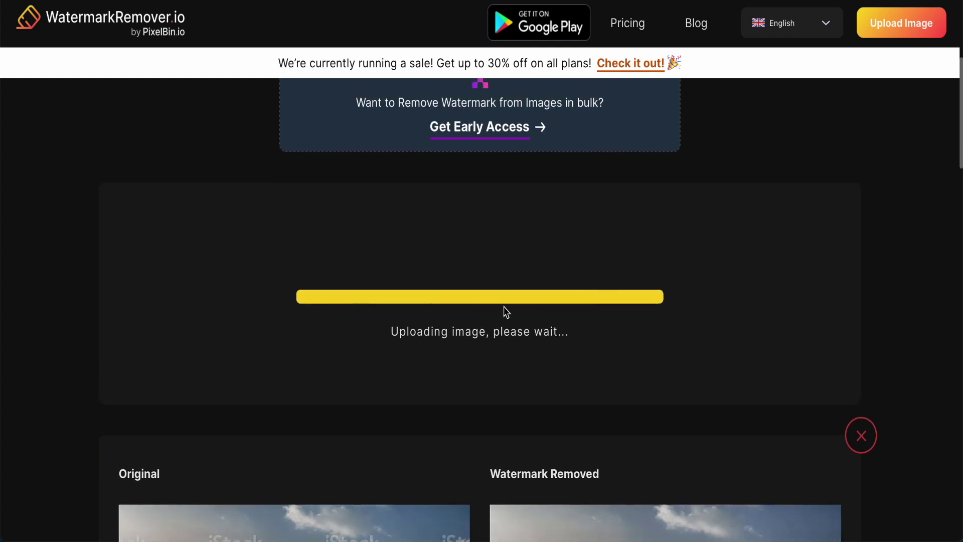
scroll(505, 311, "up", 1)
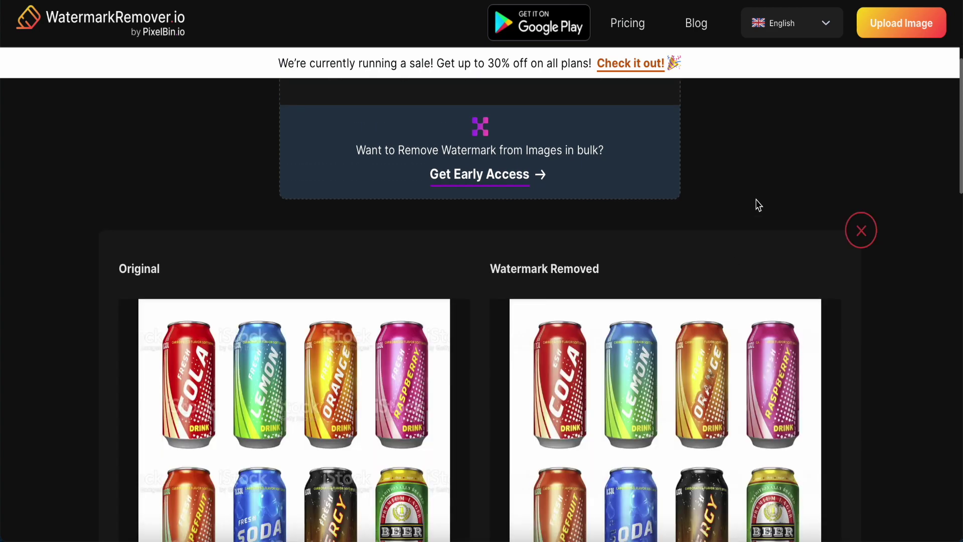
scroll(756, 204, "down", 3)
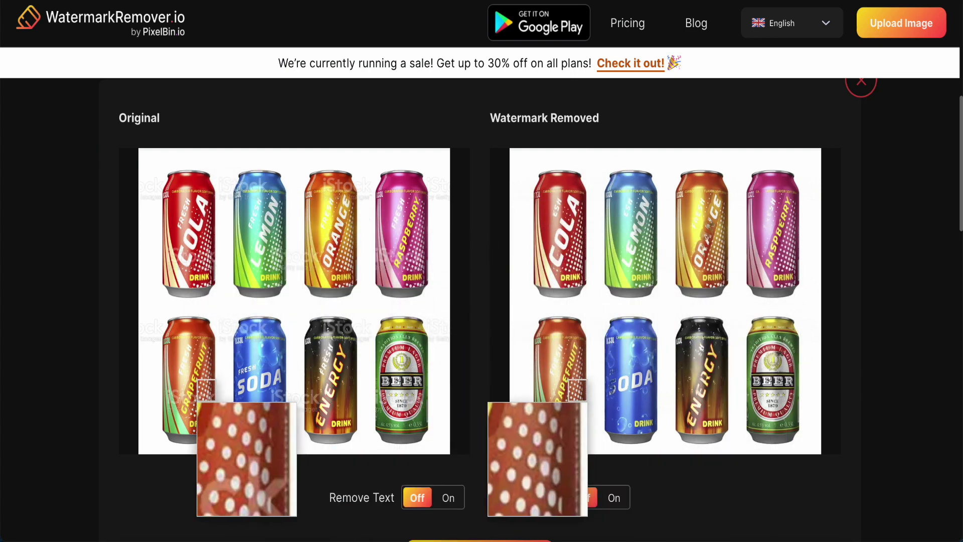
scroll(892, 258, "up", 1)
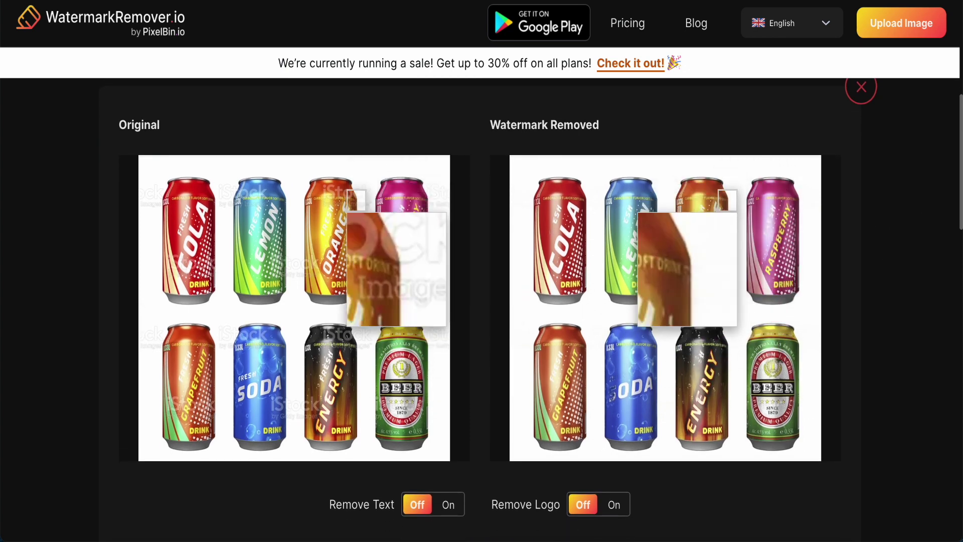
scroll(879, 347, "down", 1)
scroll(879, 347, "down", 1)
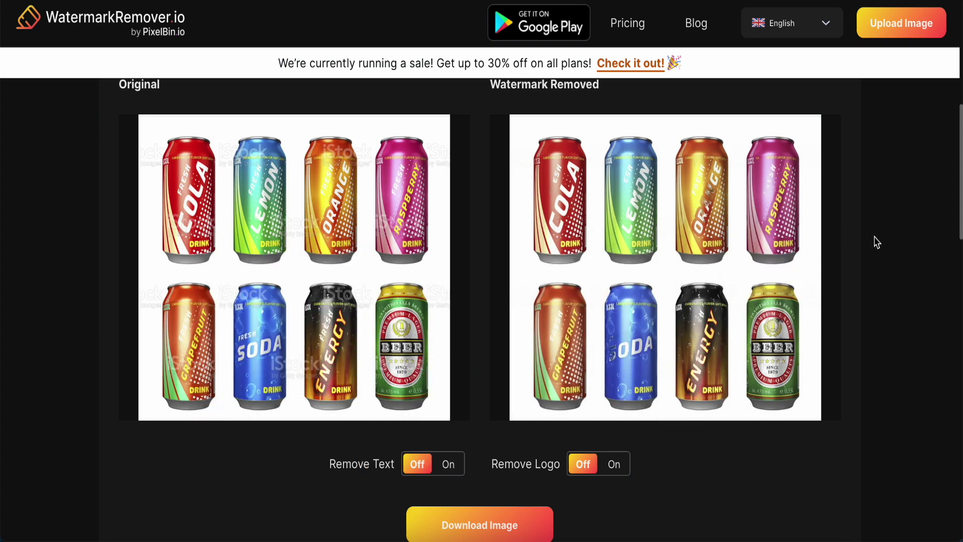
scroll(874, 241, "up", 1)
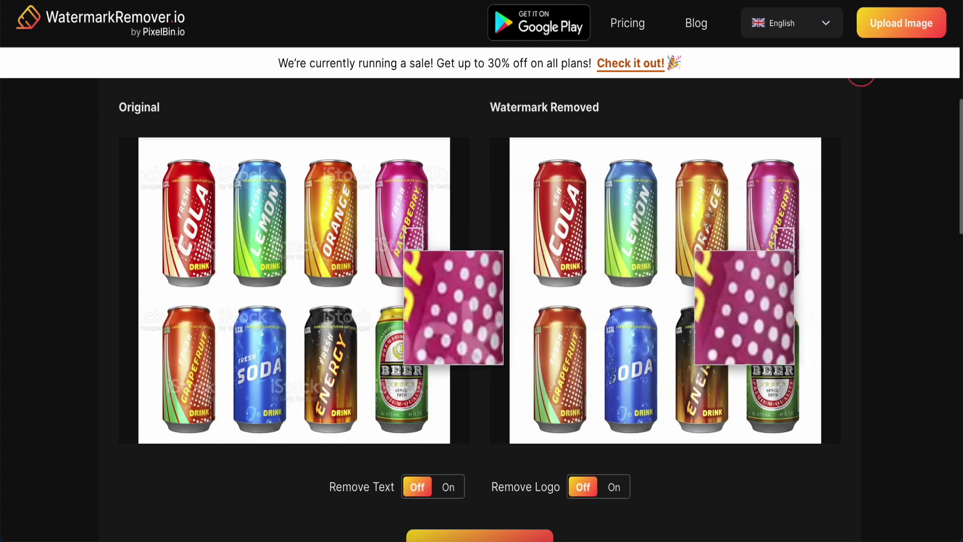
scroll(845, 279, "down", 2)
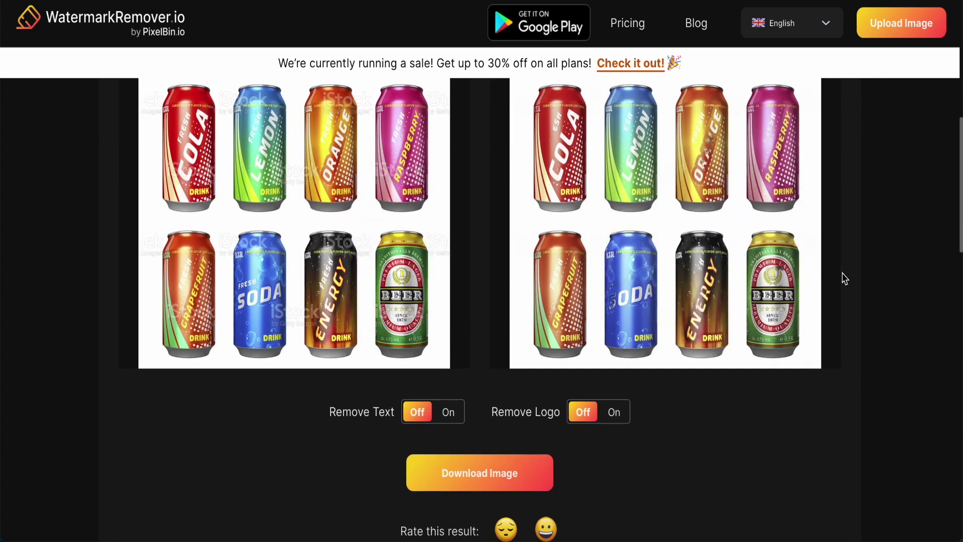
Download the watermark-free drink-cans image, allow the download, and return to Upload Image
left_click(470, 474)
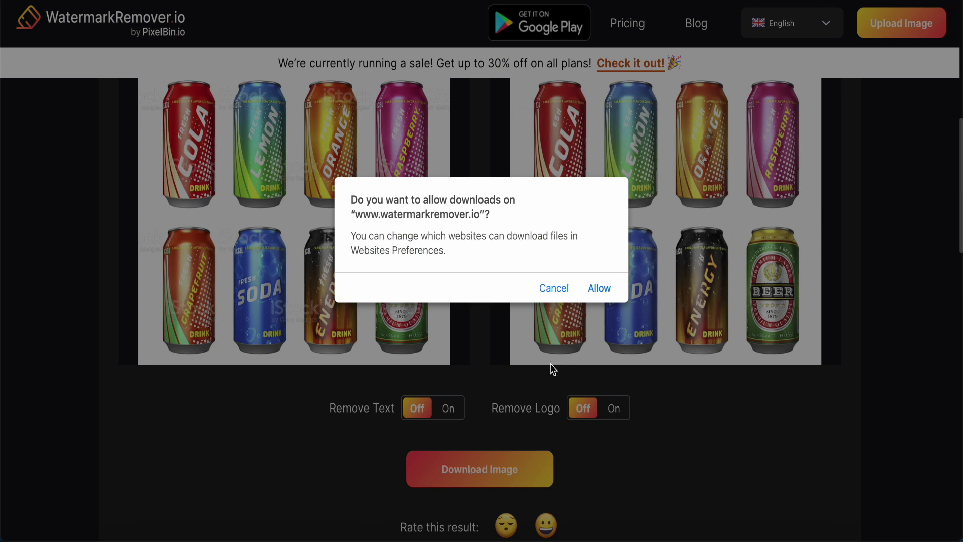
left_click(599, 288)
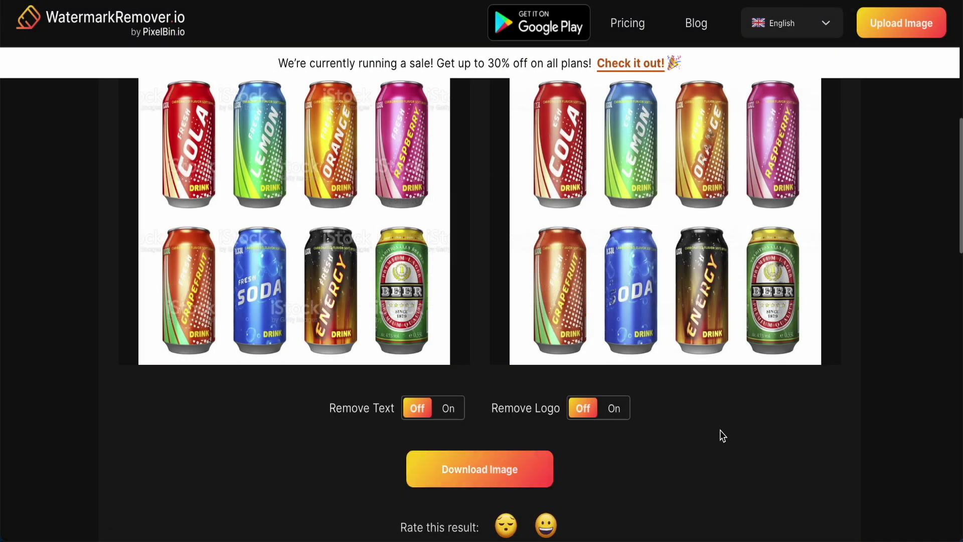
scroll(722, 436, "up", 1)
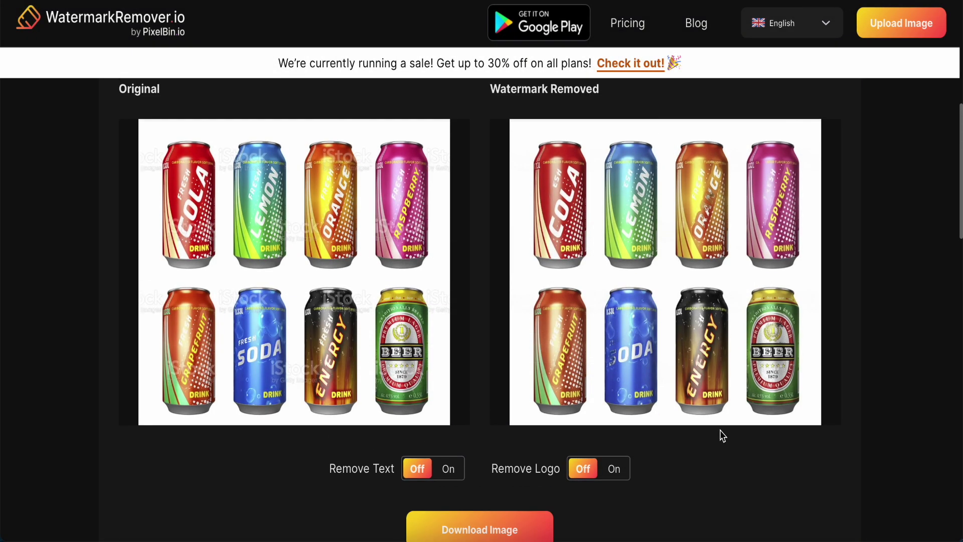
scroll(722, 435, "up", 1)
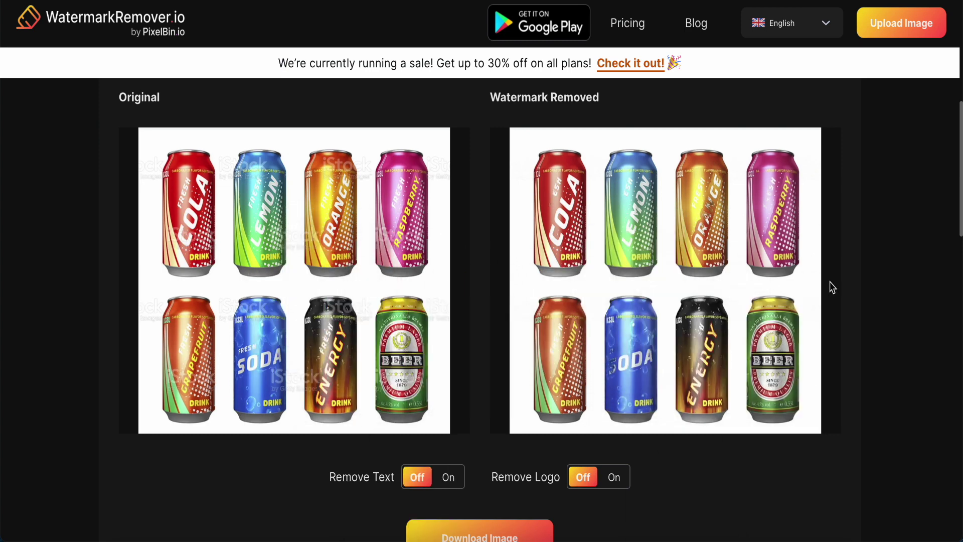
scroll(863, 284, "up", 5)
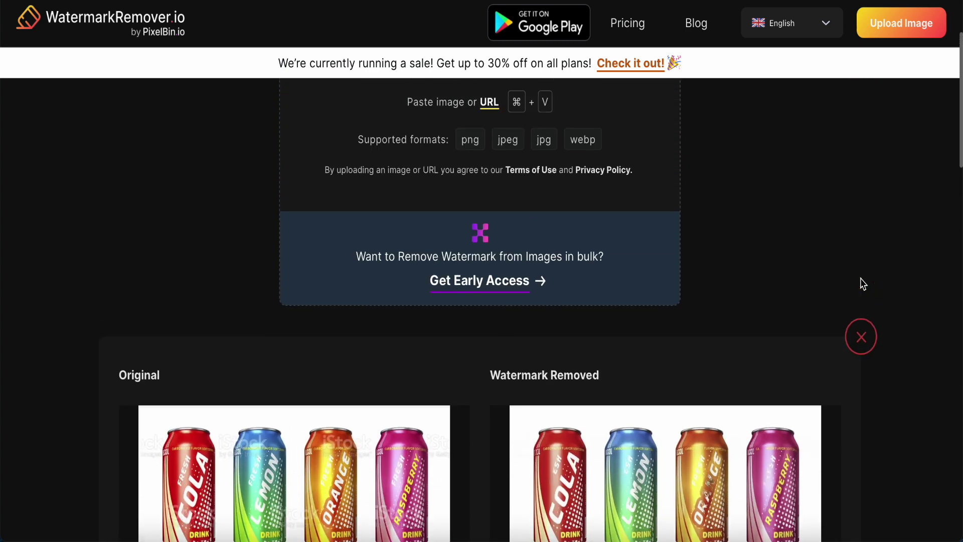
scroll(862, 284, "up", 3)
Choose the landscape photo screenshot in the file picker and upload it
left_click(466, 163)
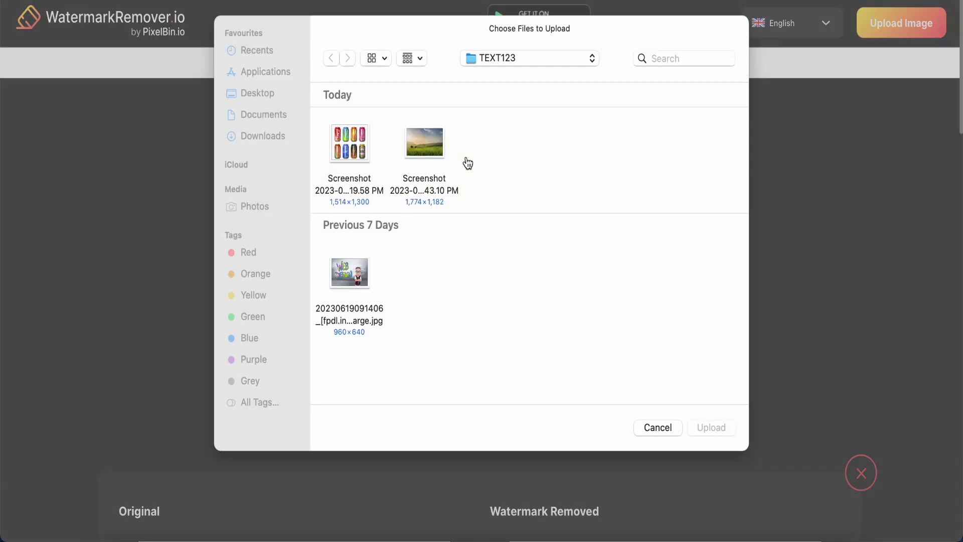
left_click(422, 153)
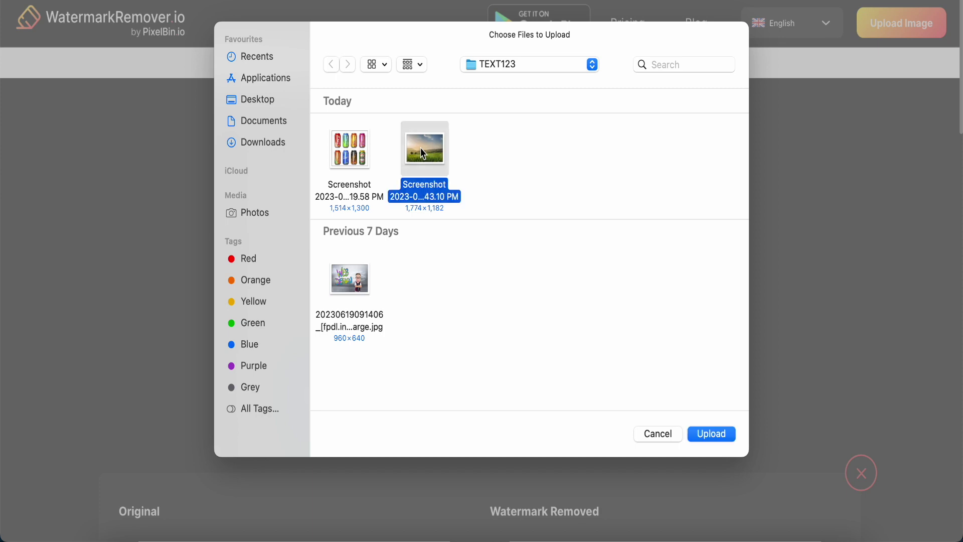
left_click(712, 434)
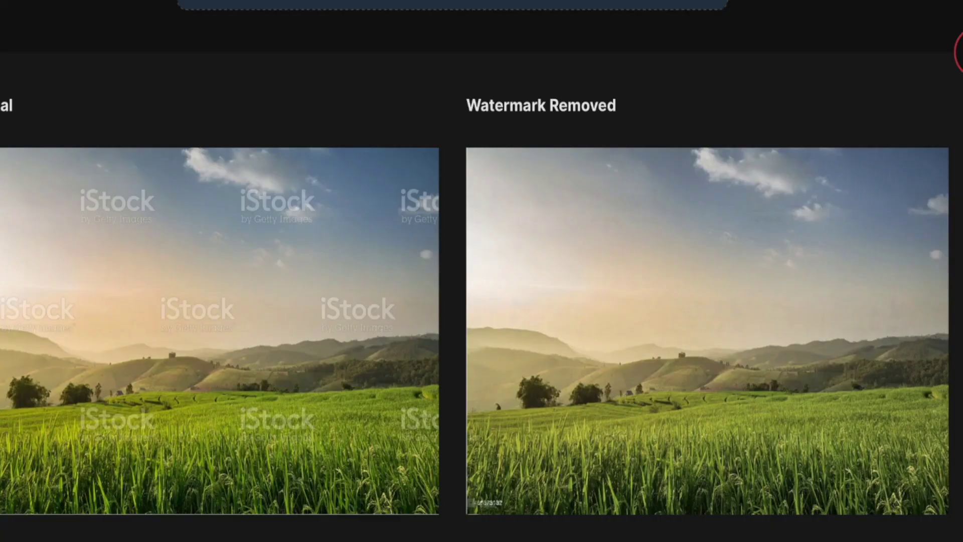
scroll(778, 55, "down", 1)
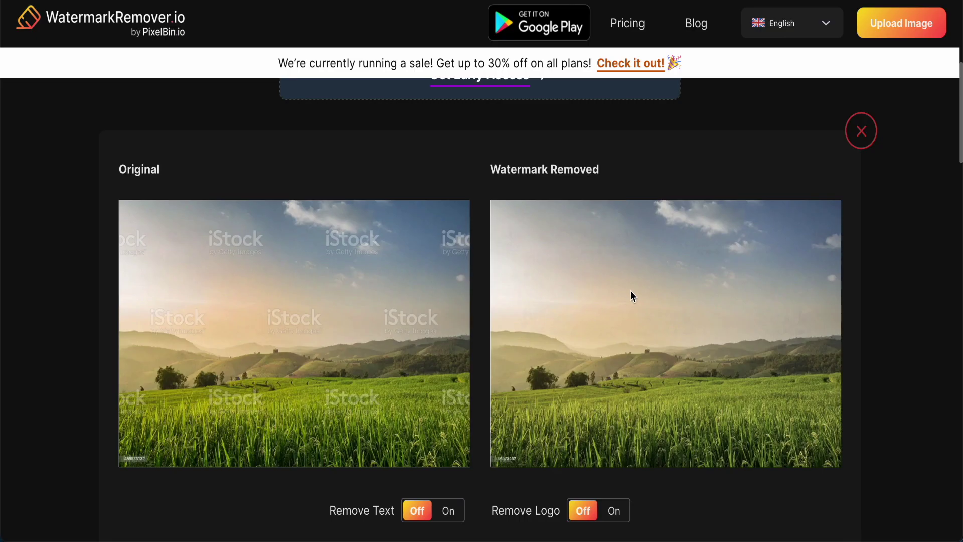
scroll(639, 305, "down", 1)
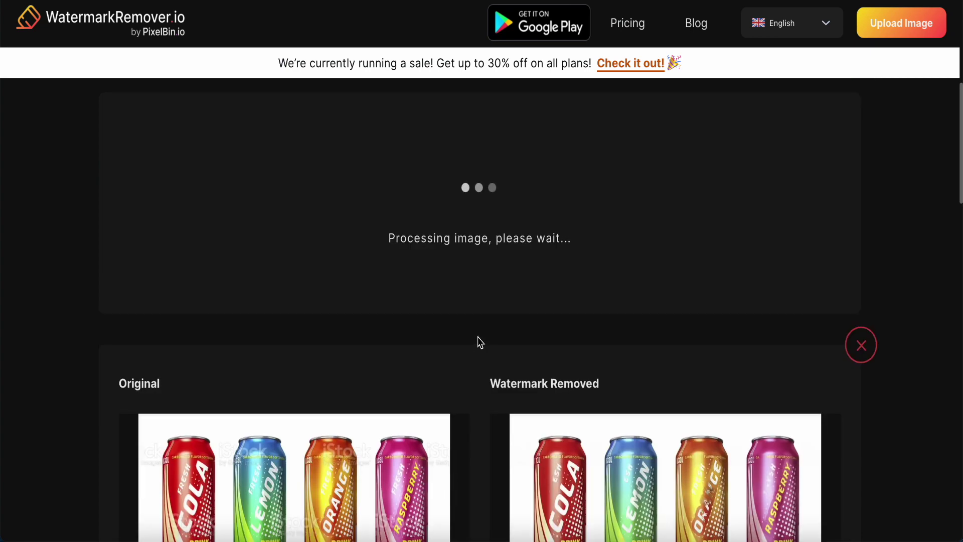
Review the landscape result reprocessed with text removal, then return to the Upload Image area
scroll(477, 339, "up", 2)
scroll(480, 342, "up", 1)
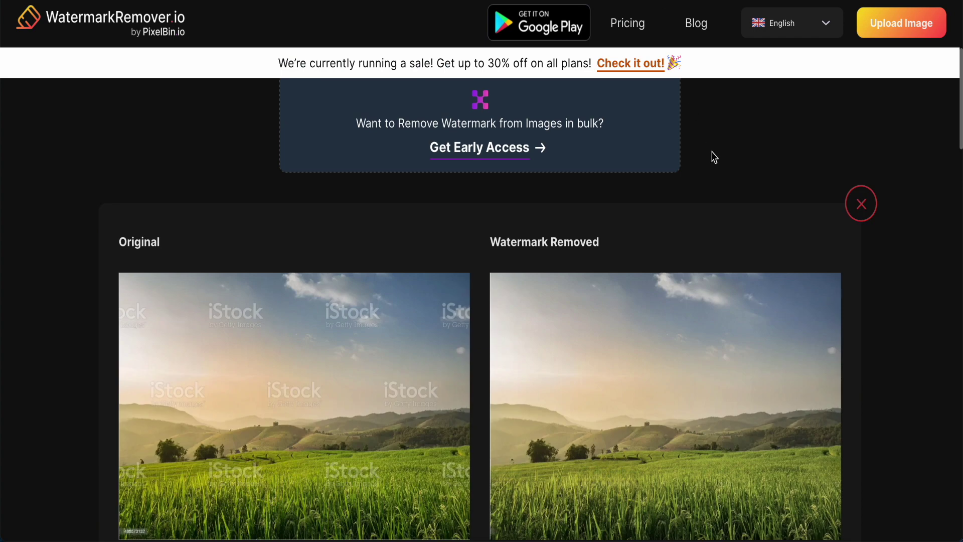
scroll(709, 208, "down", 3)
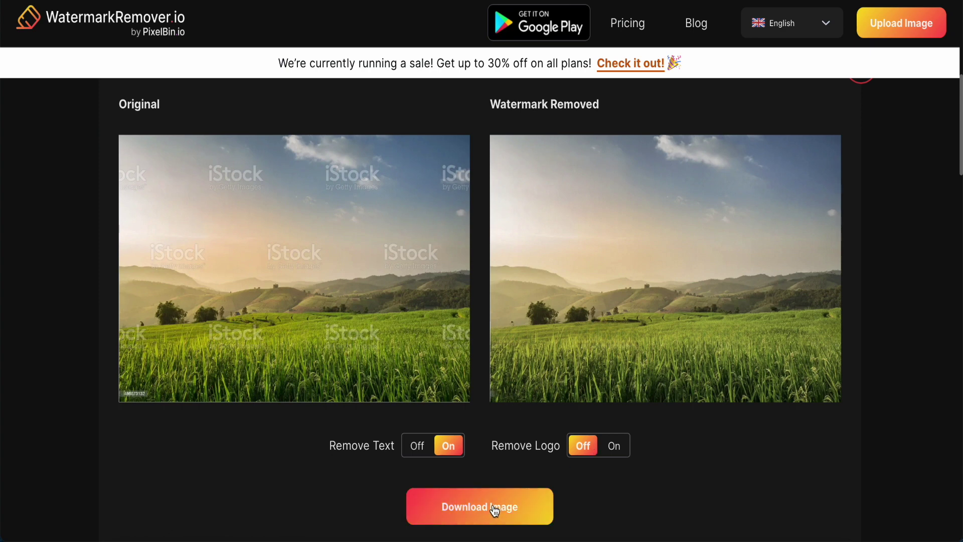
scroll(330, 399, "up", 2)
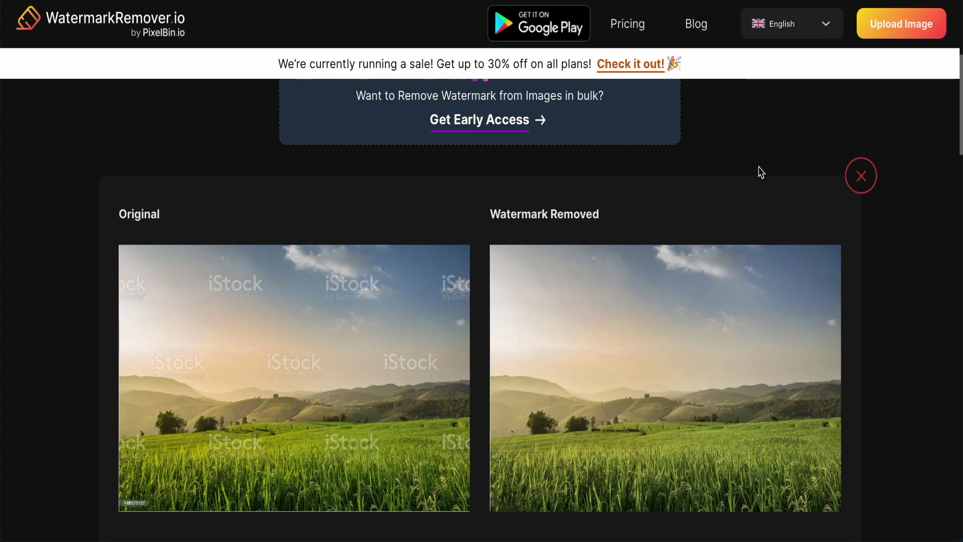
scroll(758, 168, "down", 3)
scroll(758, 168, "up", 2)
scroll(759, 170, "up", 6)
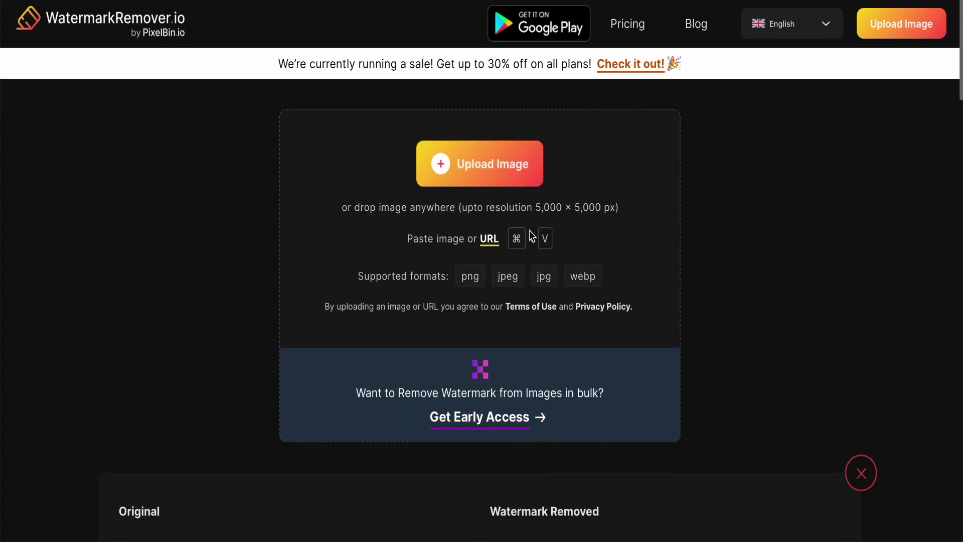
Choose the blue-haired girl portrait screenshot from the Desktop and upload it
left_click(485, 180)
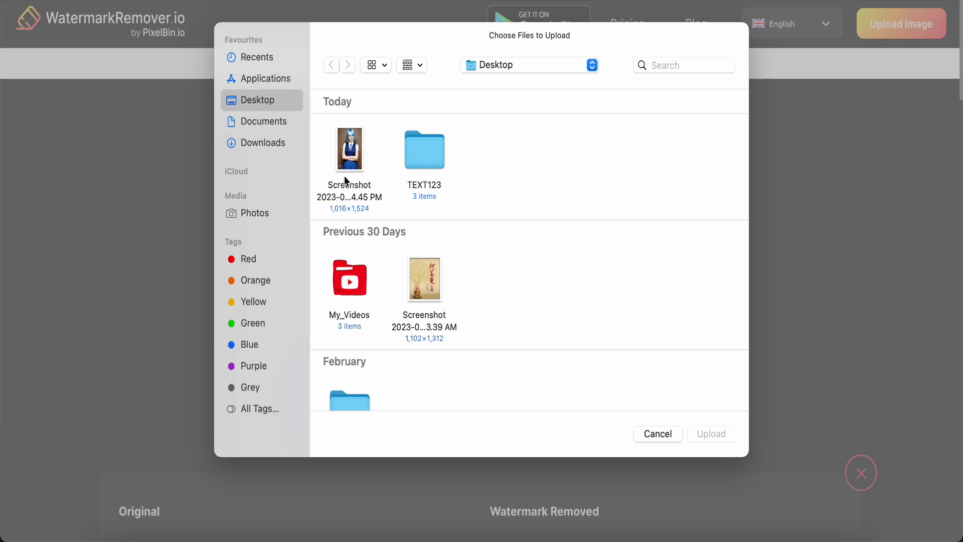
left_click(348, 173)
left_click(705, 433)
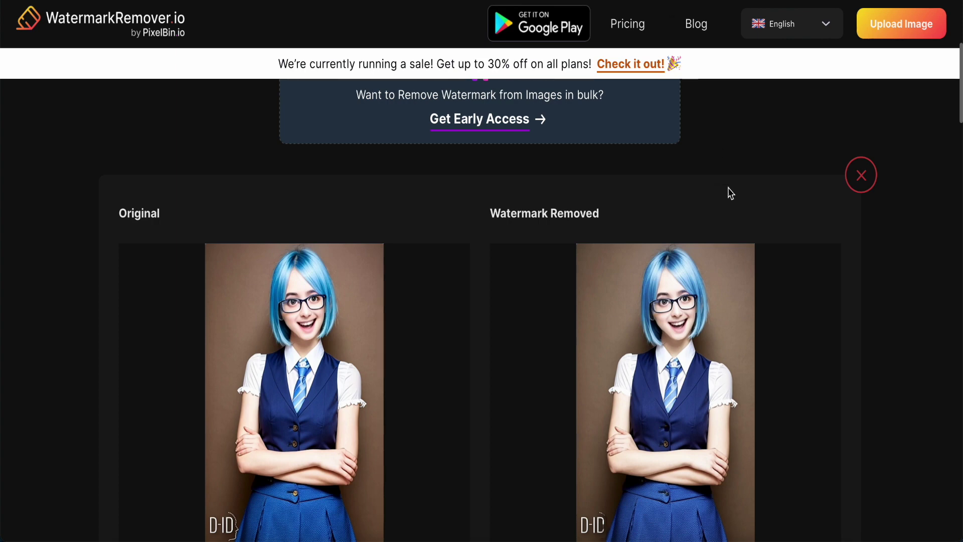
Scroll to the portrait's Remove Logo toggle to check the D-ID mark is gone
scroll(730, 193, "down", 3)
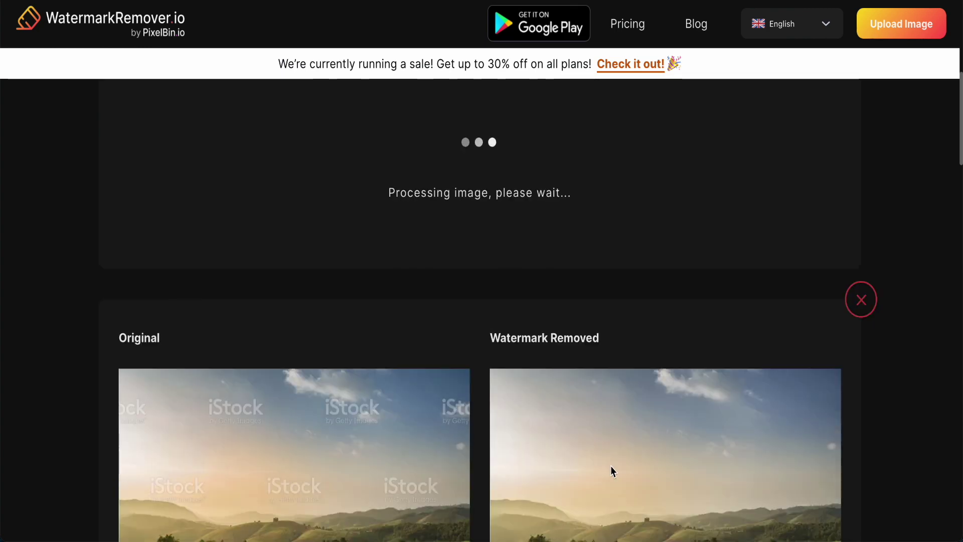
scroll(666, 271, "up", 3)
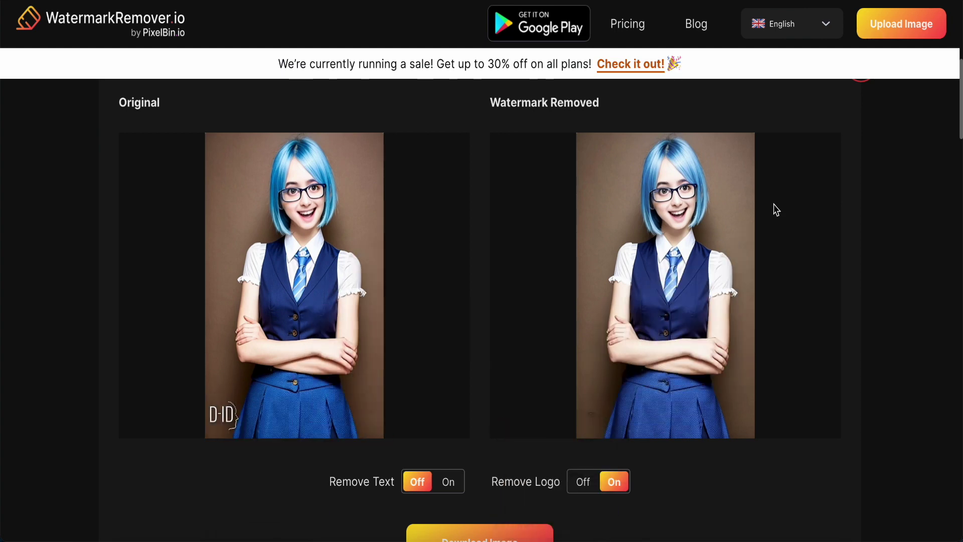
scroll(810, 230, "up", 3)
scroll(811, 230, "down", 2)
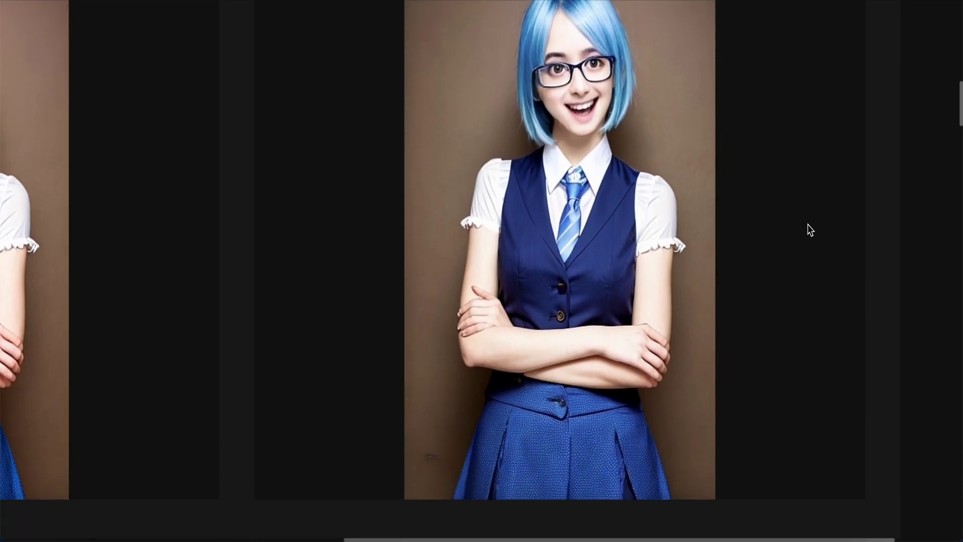
scroll(810, 231, "up", 2)
scroll(811, 230, "down", 1)
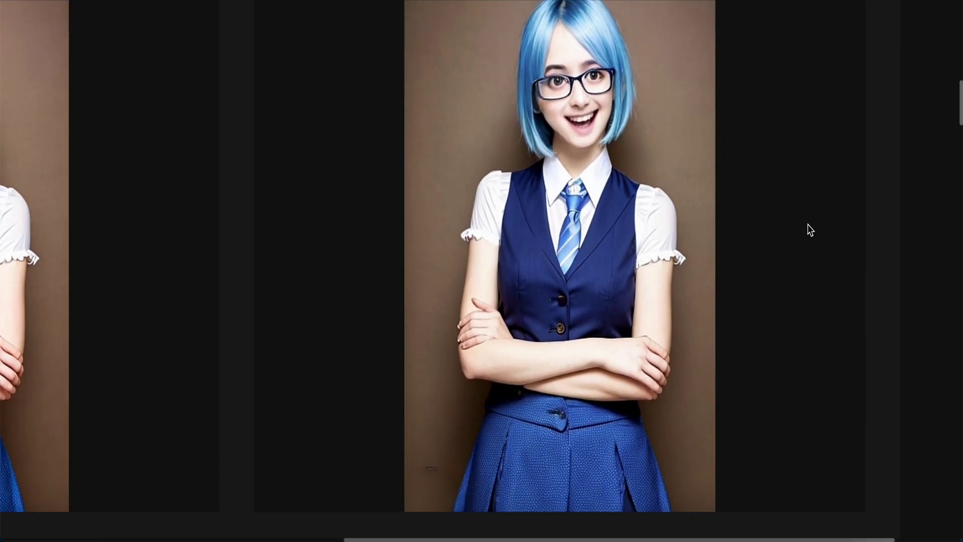
scroll(810, 230, "up", 1)
scroll(806, 235, "down", 3)
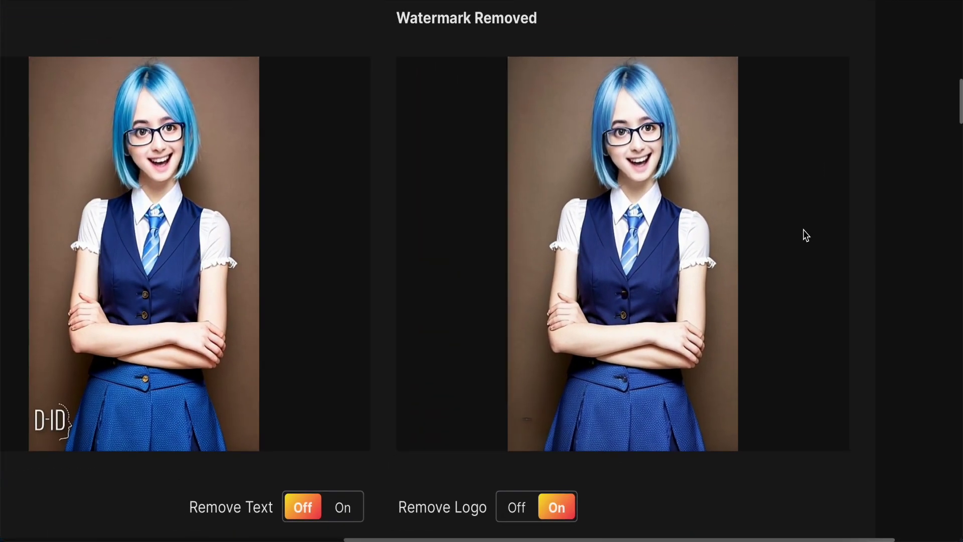
scroll(805, 235, "up", 3)
scroll(805, 235, "down", 1)
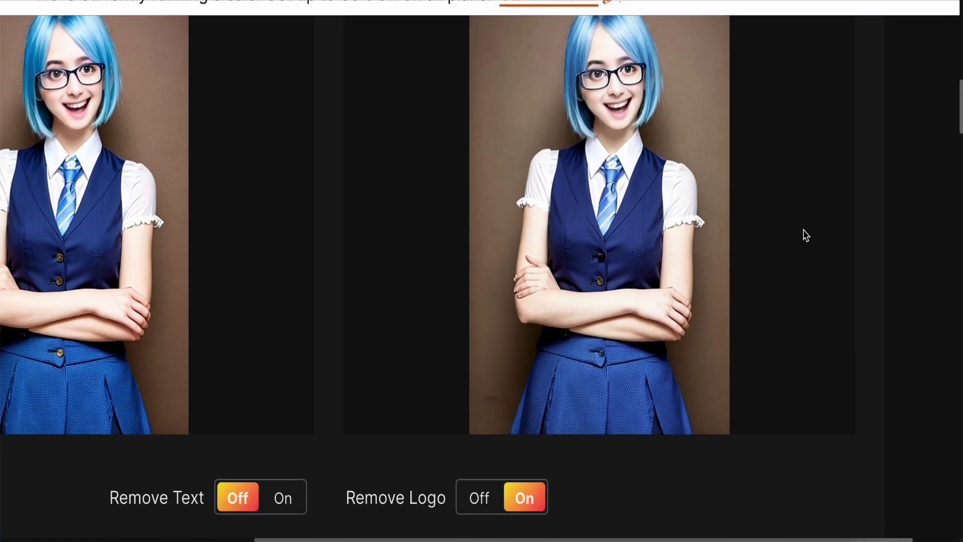
scroll(801, 242, "down", 1)
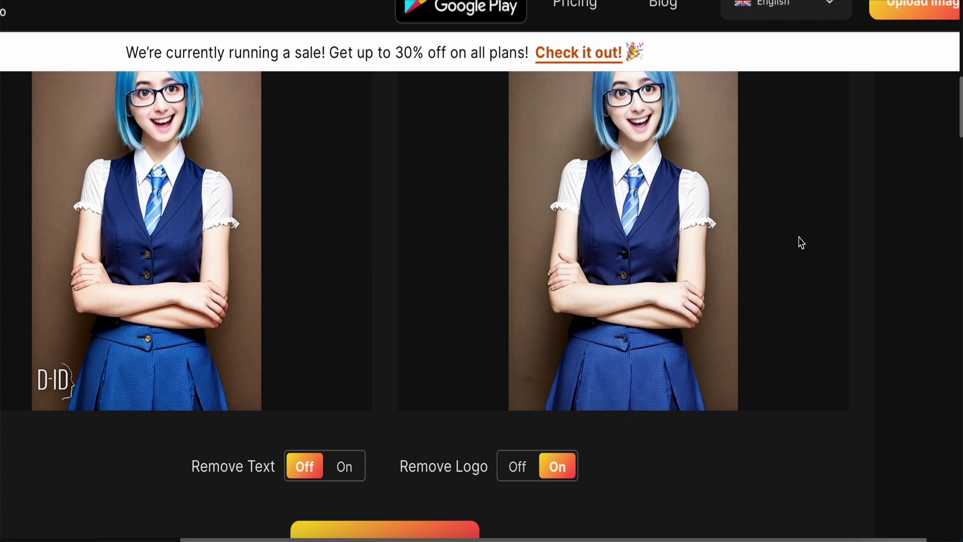
scroll(801, 243, "down", 2)
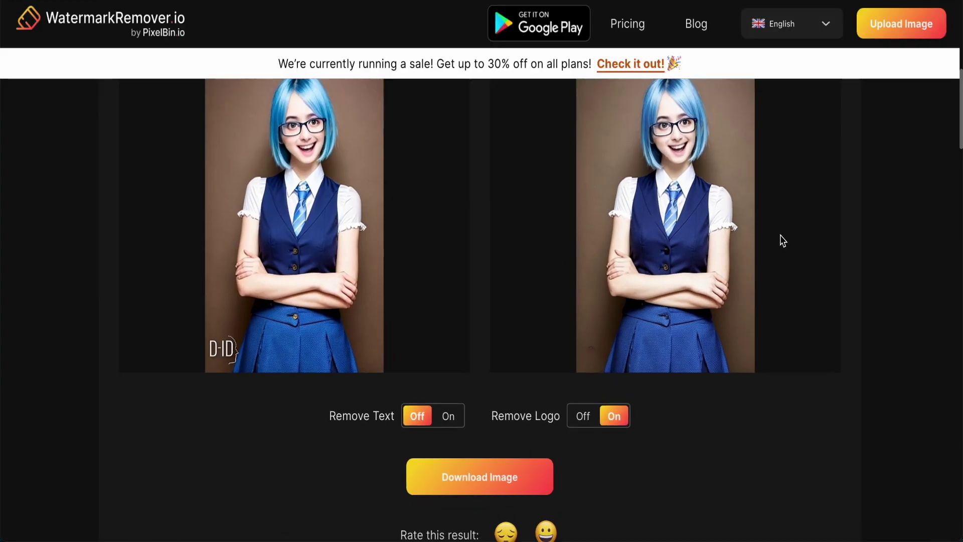